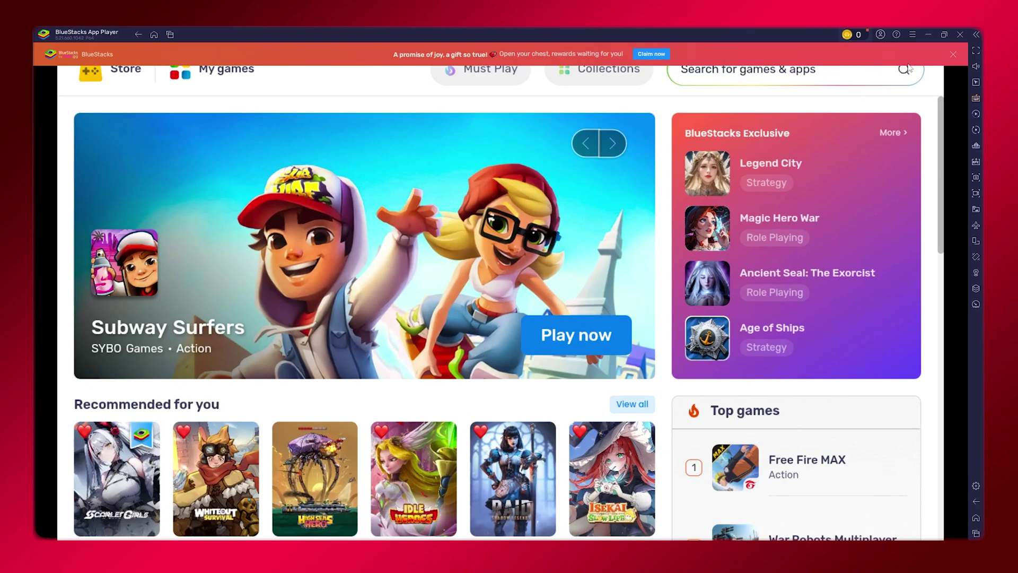
Step: Close the red 'Claim now' rewards banner on the store home page
left_click(954, 54)
scroll(393, 106, "down", 2)
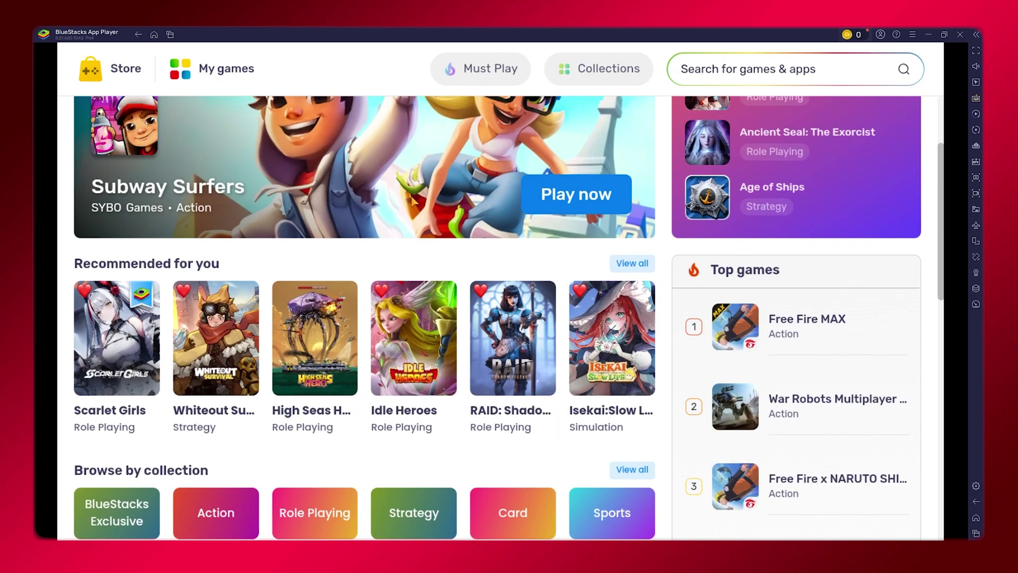
scroll(398, 135, "down", 3)
scroll(404, 167, "down", 3)
scroll(413, 204, "down", 3)
scroll(480, 183, "down", 2)
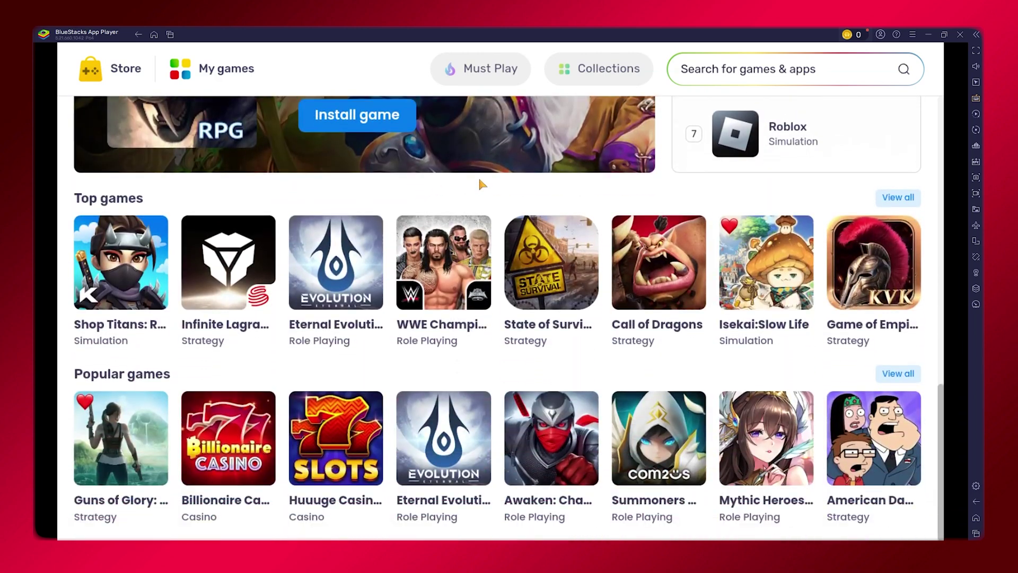
scroll(494, 196, "up", 1)
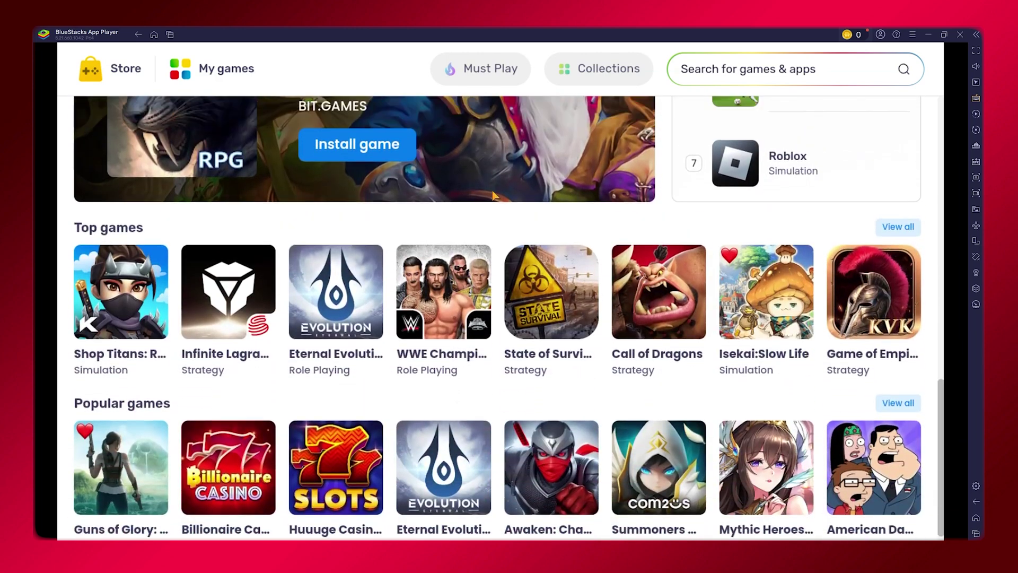
scroll(494, 196, "up", 5)
scroll(494, 196, "up", 5)
scroll(494, 196, "up", 5)
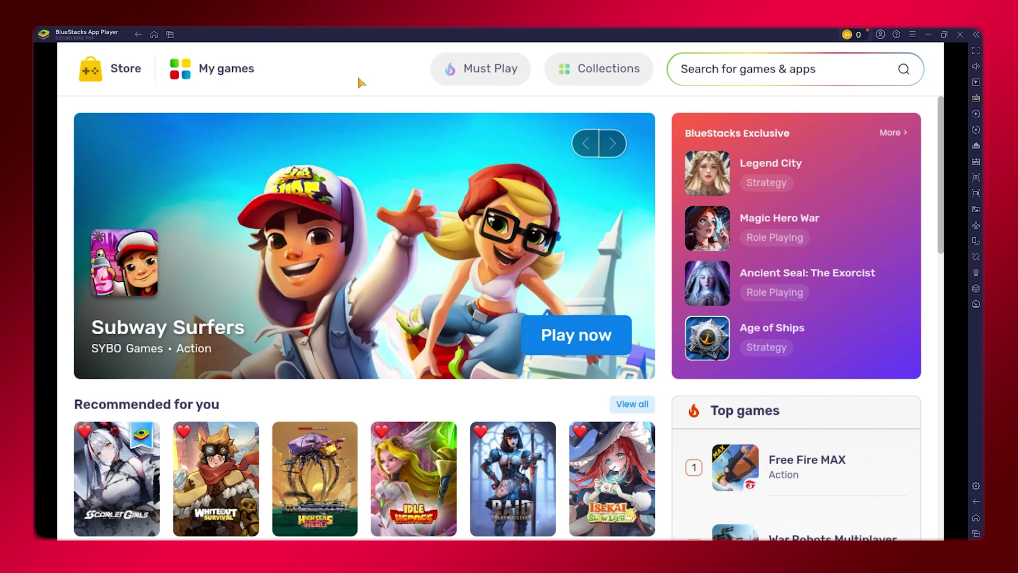
scroll(680, 342, "down", 2)
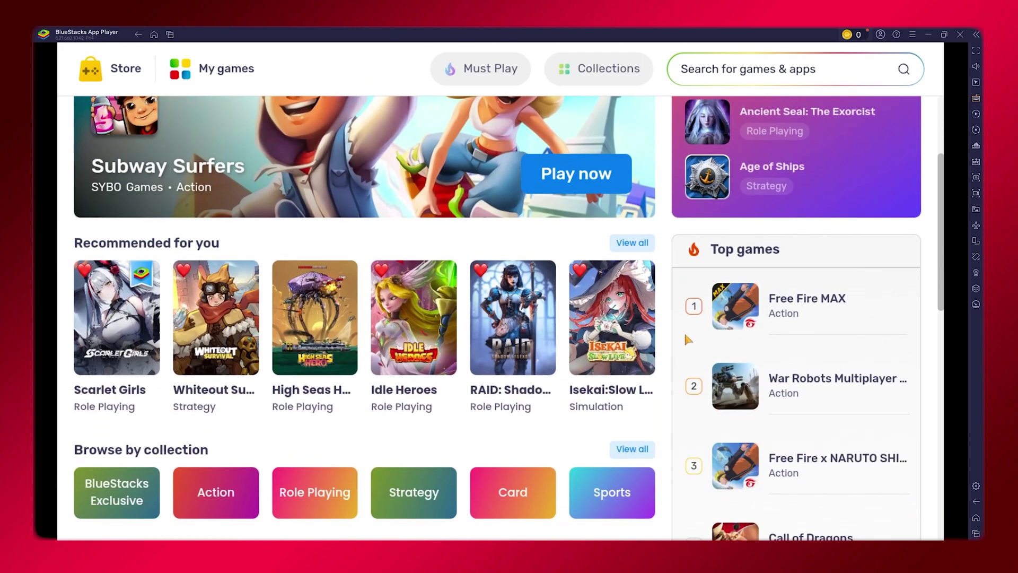
scroll(675, 330, "down", 2)
scroll(668, 306, "down", 1)
scroll(668, 302, "down", 2)
scroll(668, 301, "up", 5)
scroll(668, 301, "up", 2)
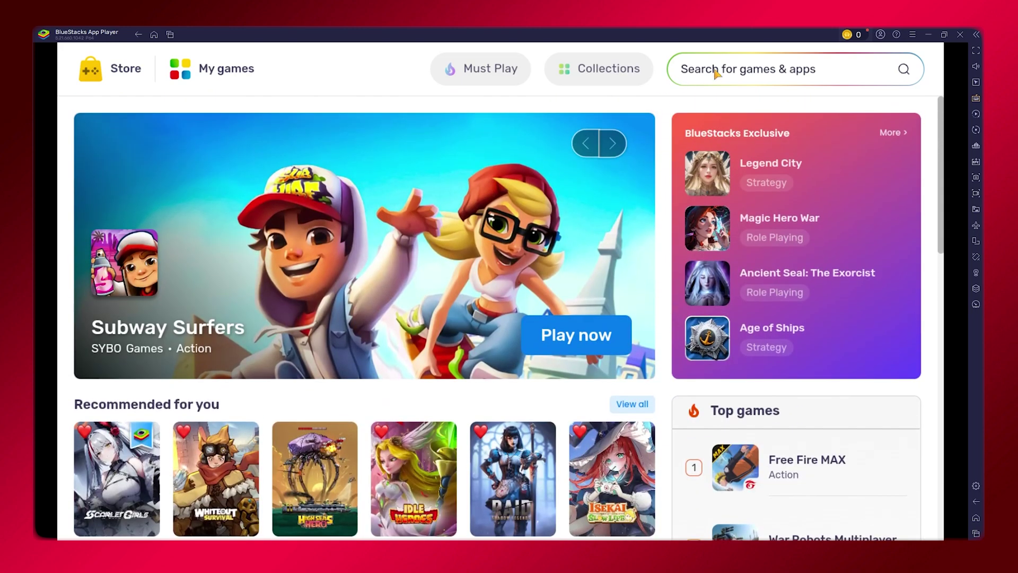
type("doordash")
Step: Search 'doordash', open DoorDash - Food Delivery, and start its Google Play install
key("Return")
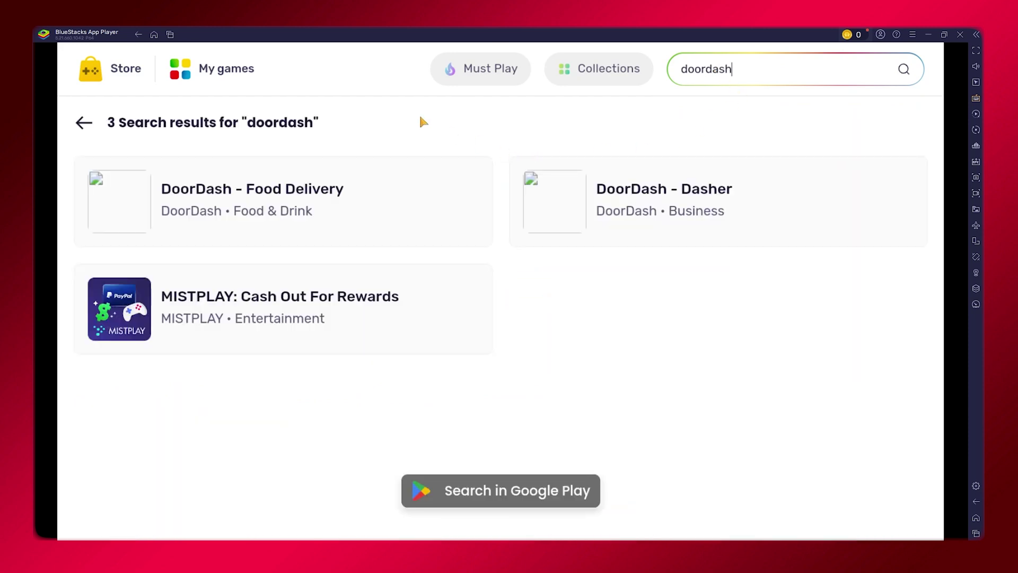
left_click(336, 207)
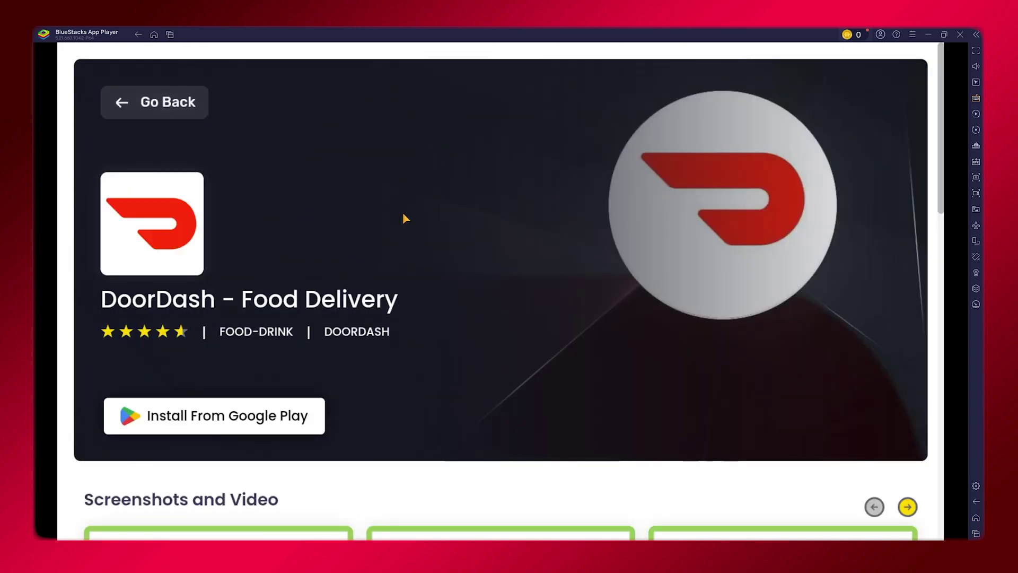
scroll(356, 246, "down", 3)
left_click(291, 262)
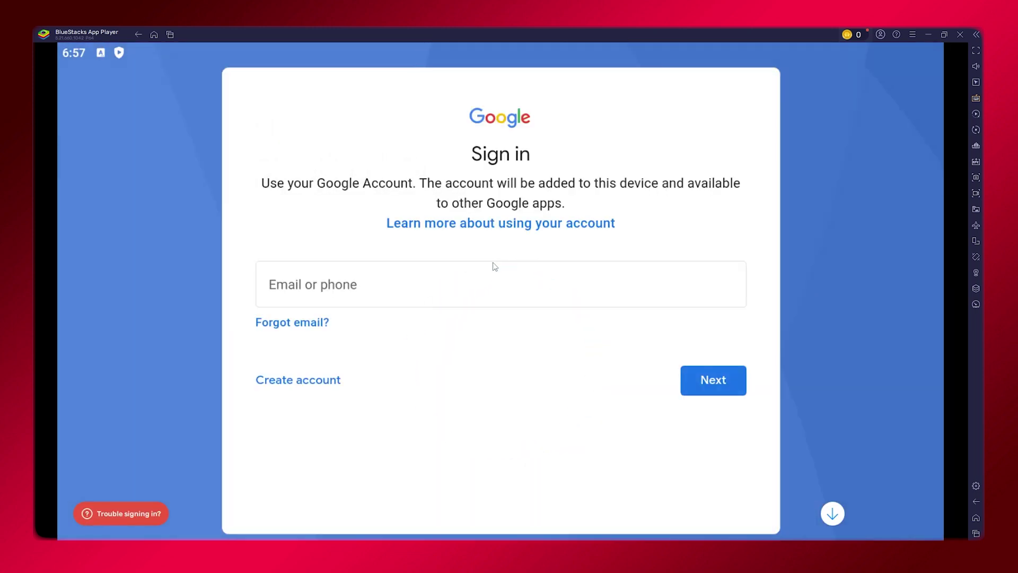
Step: Enter the Google account email, then submit a password that is rejected
left_click(443, 275)
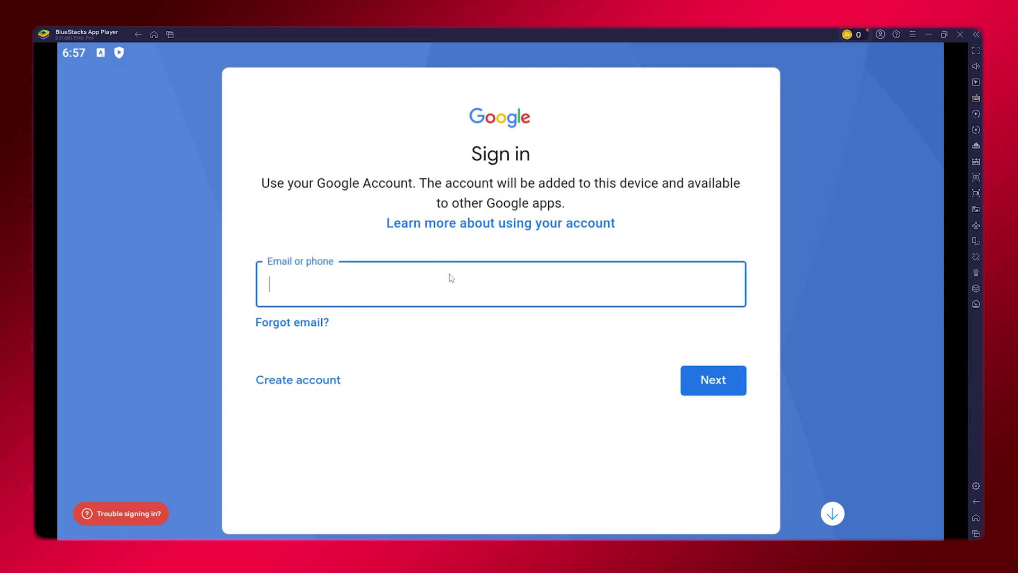
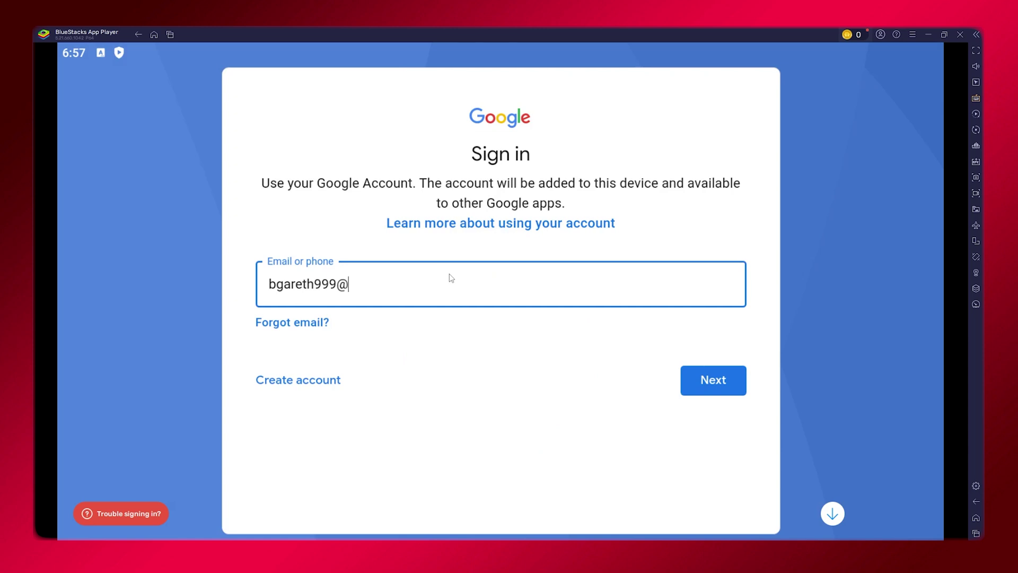
key("Return")
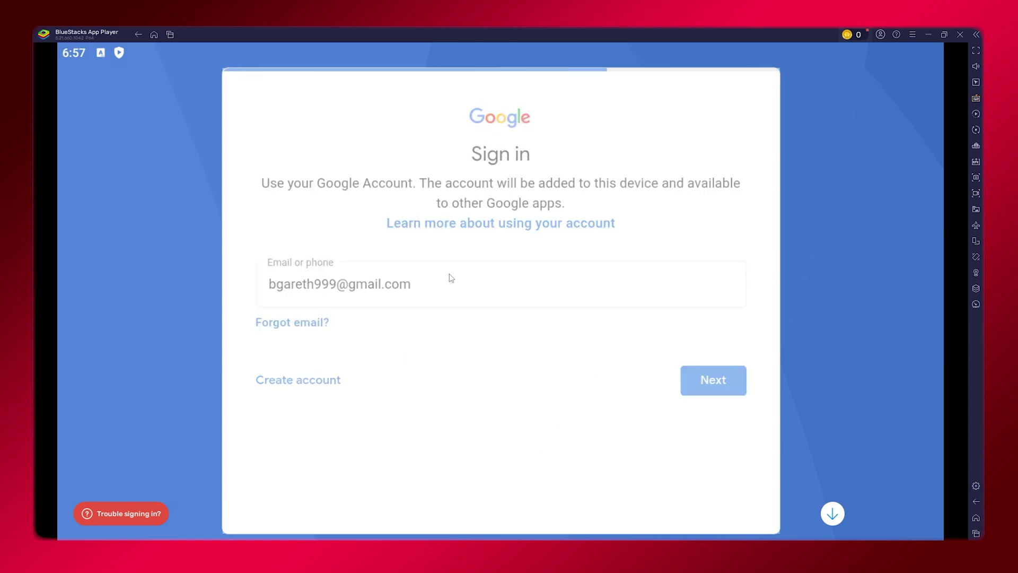
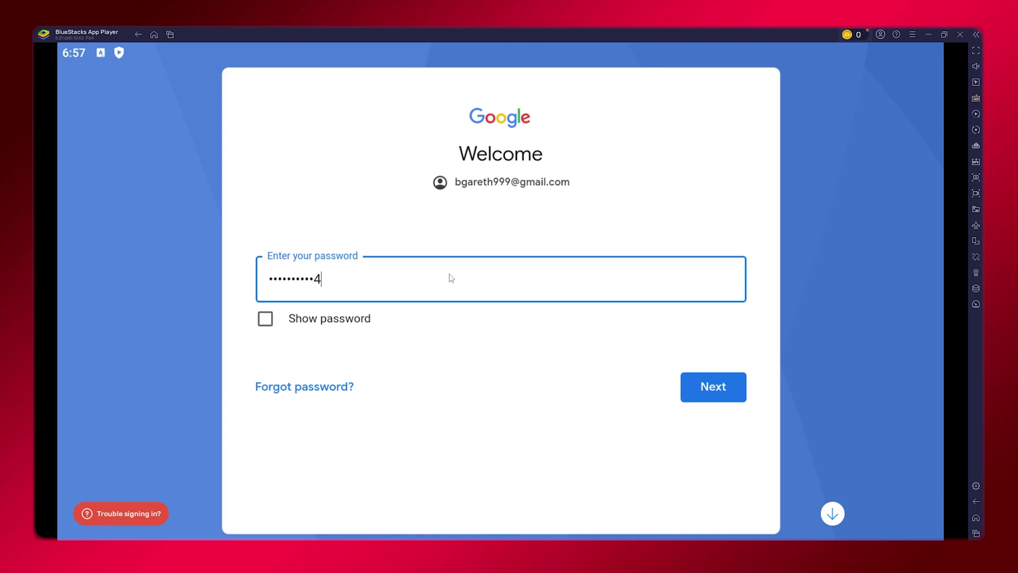
key("Return")
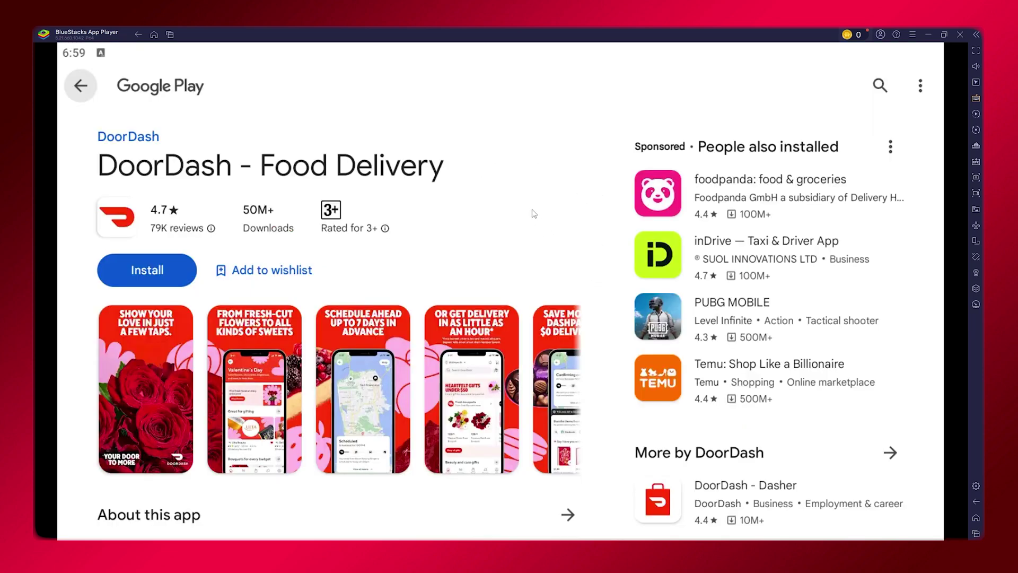
scroll(516, 239, "down", 3)
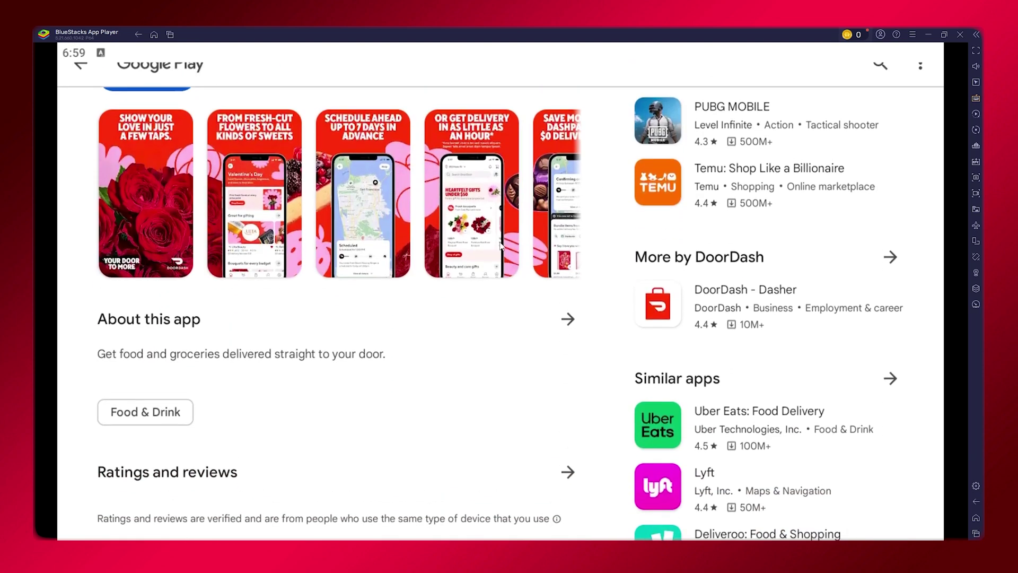
scroll(250, 232, "up", 3)
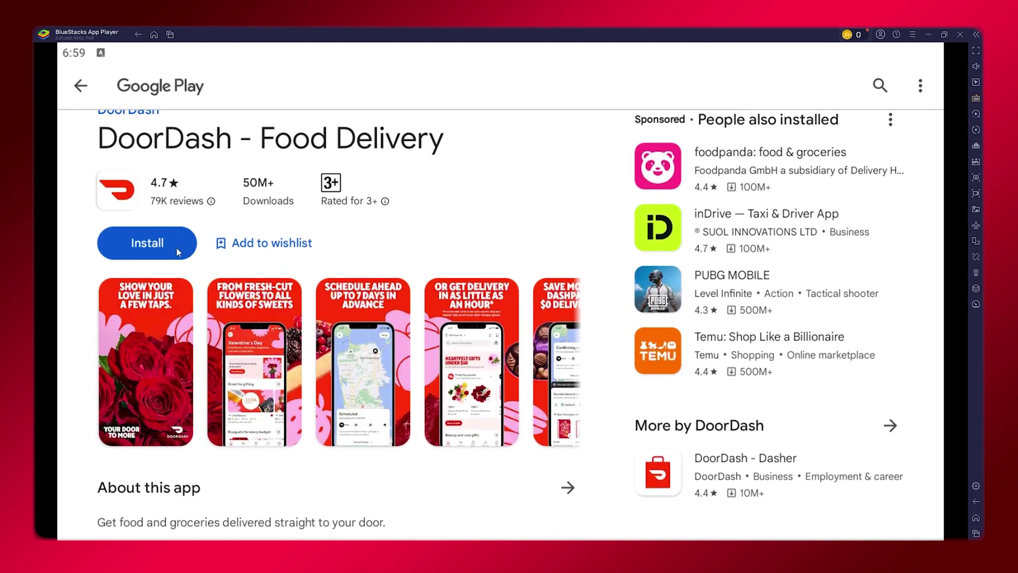
Step: Install DoorDash - Food Delivery from its Google Play page
left_click(177, 246)
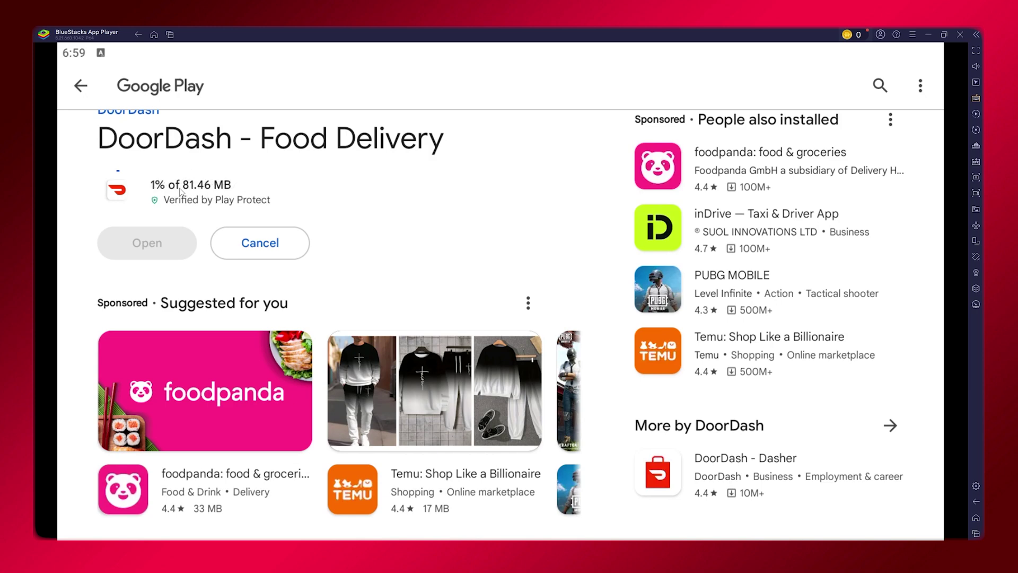
scroll(181, 193, "down", 2)
scroll(246, 204, "down", 4)
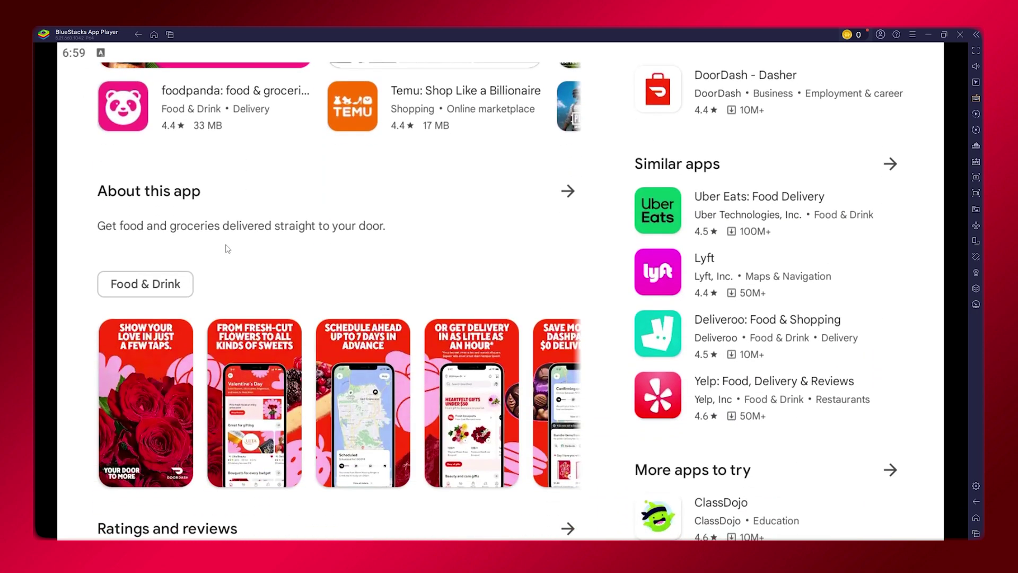
scroll(326, 252, "down", 2)
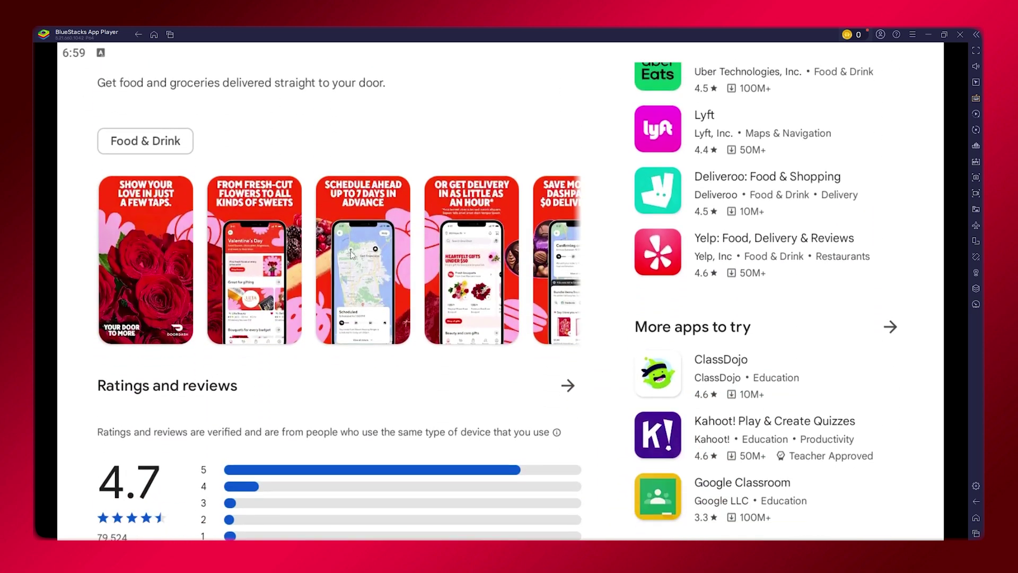
scroll(351, 250, "down", 4)
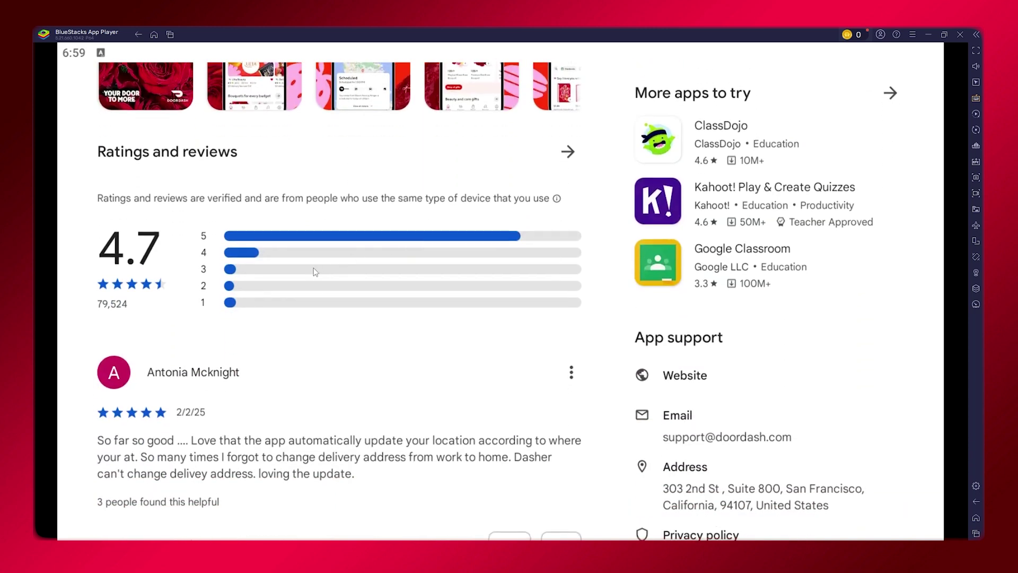
scroll(313, 271, "up", 2)
scroll(313, 271, "up", 3)
scroll(313, 271, "up", 3)
scroll(314, 272, "up", 3)
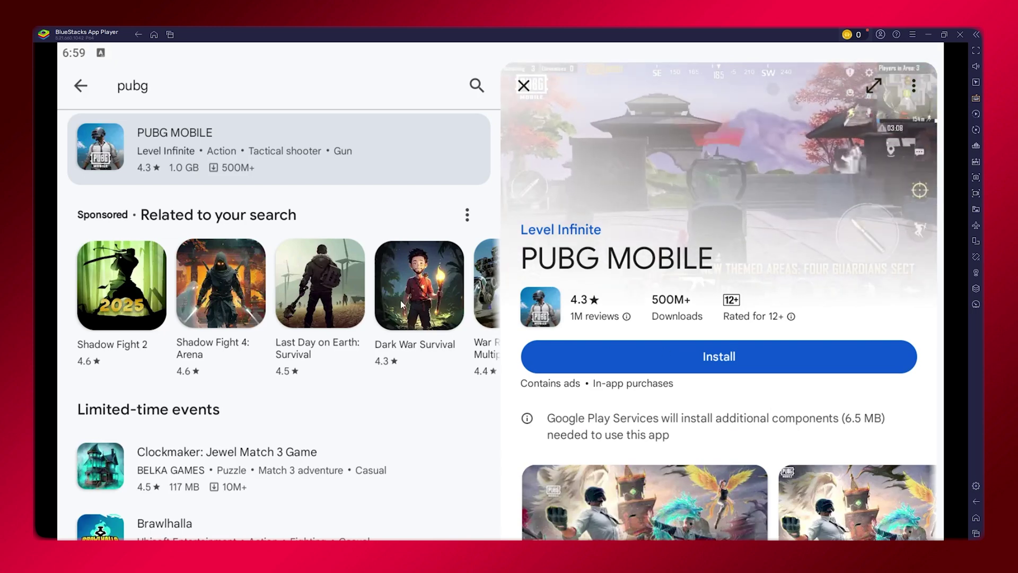
scroll(372, 285, "down", 5)
scroll(373, 285, "down", 3)
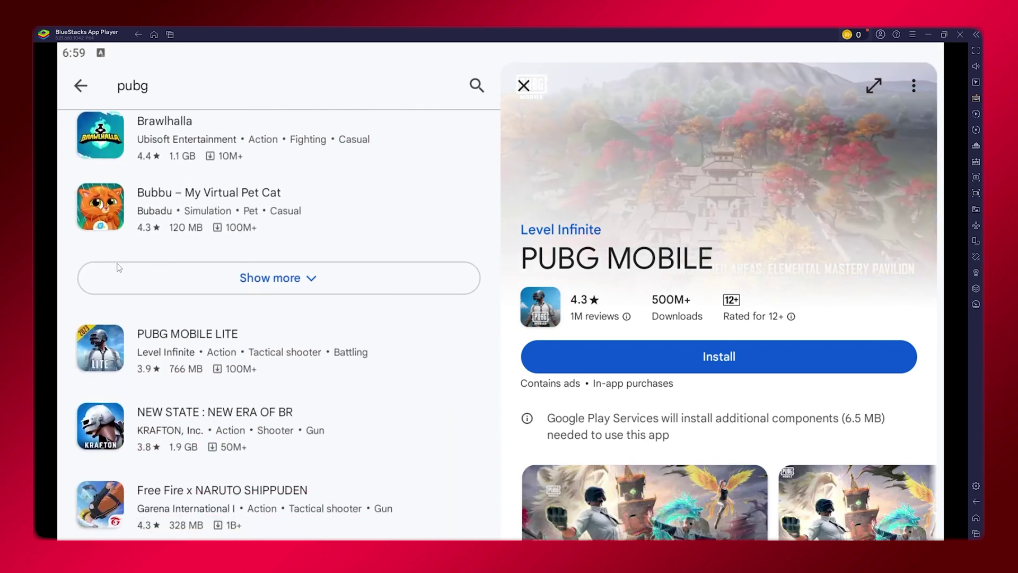
scroll(118, 268, "down", 1)
scroll(199, 268, "down", 2)
scroll(248, 269, "down", 2)
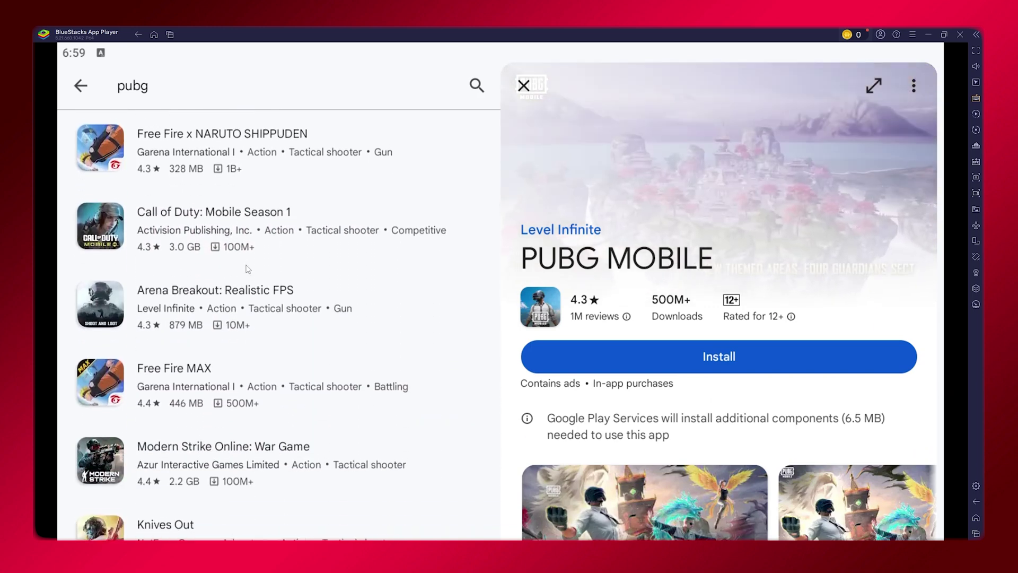
scroll(247, 269, "up", 3)
scroll(248, 269, "up", 3)
scroll(247, 269, "up", 3)
scroll(247, 270, "up", 1)
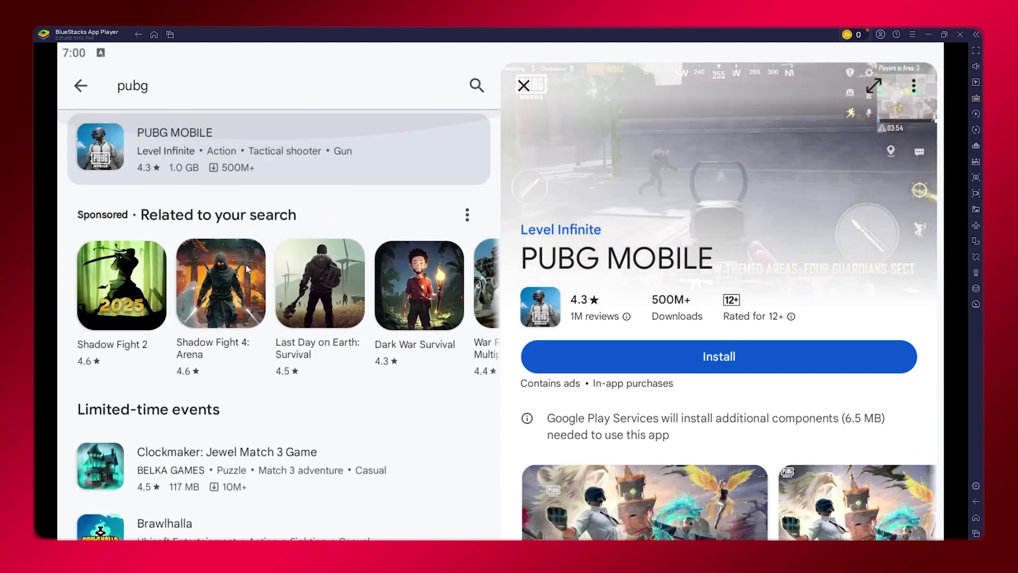